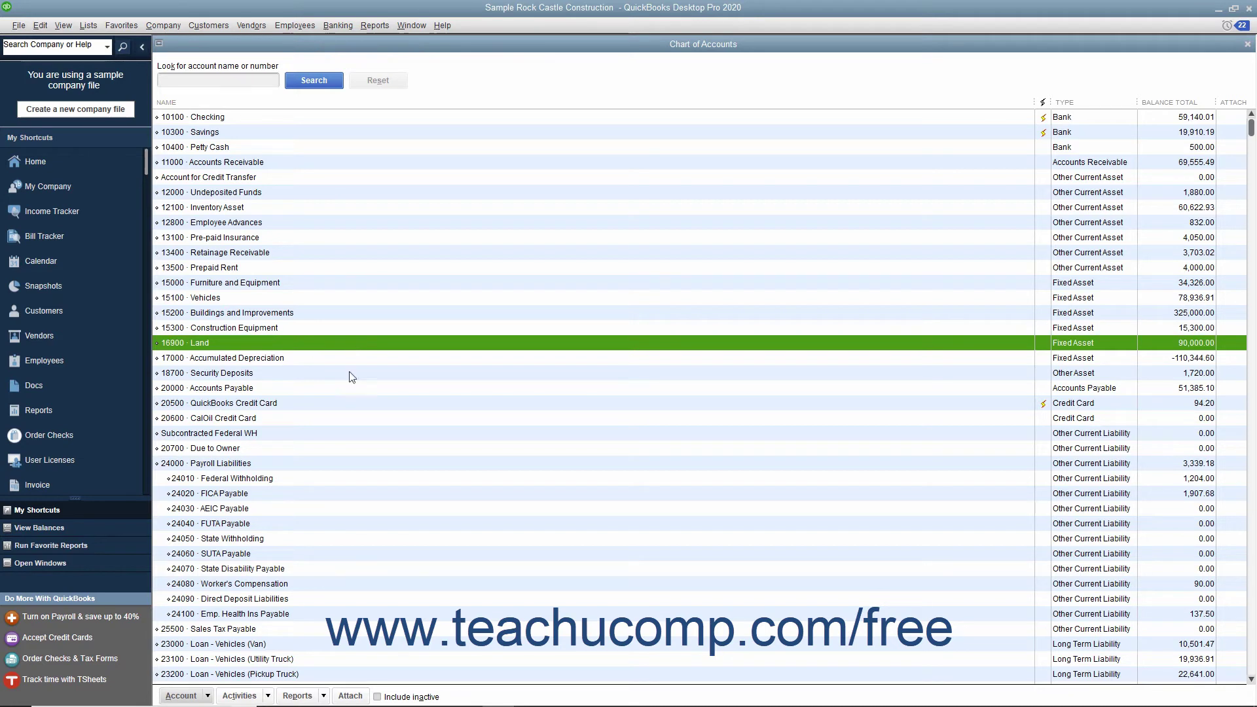
Step: Create Fixed Asset account 15400 Construction Trailer and save it, opening a blank form
left_click(187, 696)
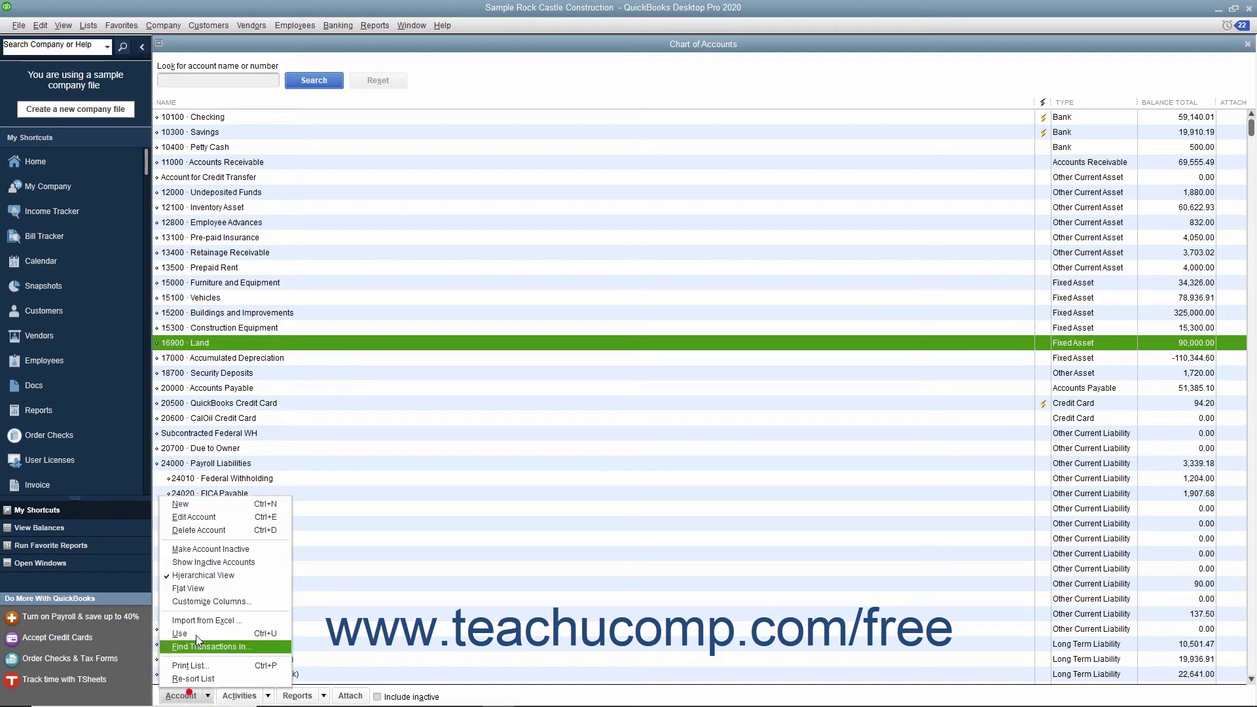
left_click(210, 504)
left_click(223, 177)
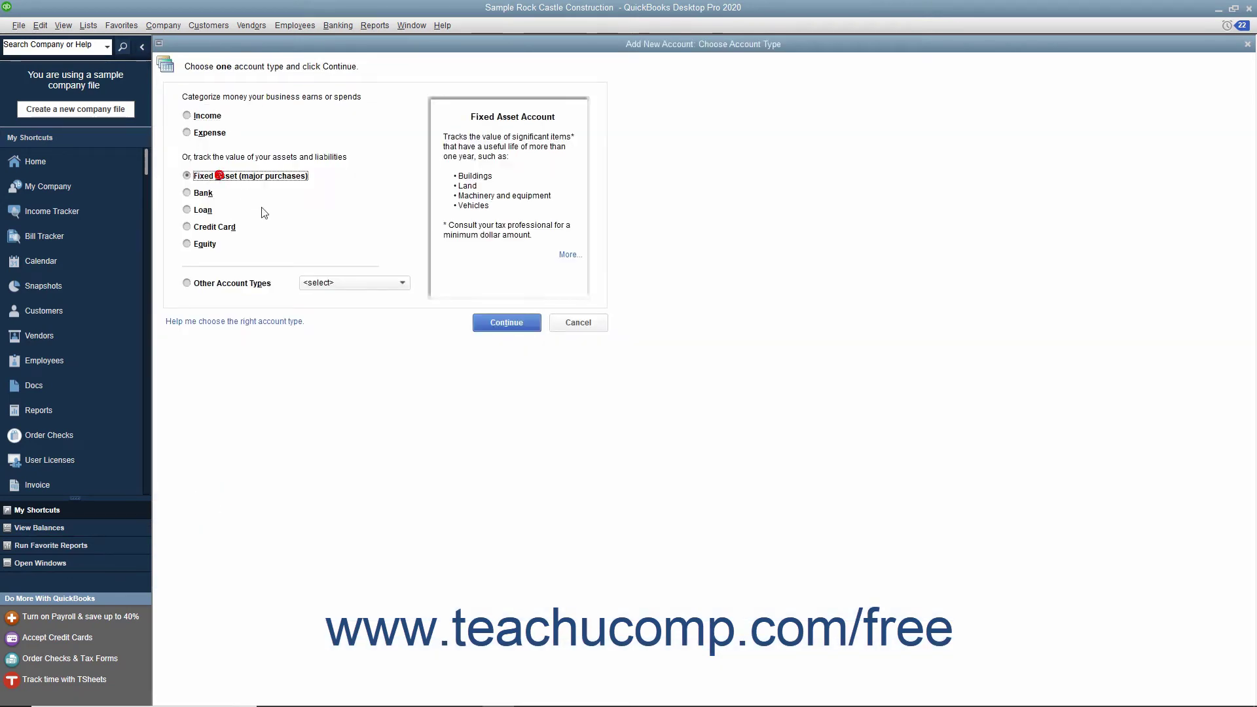
left_click(501, 322)
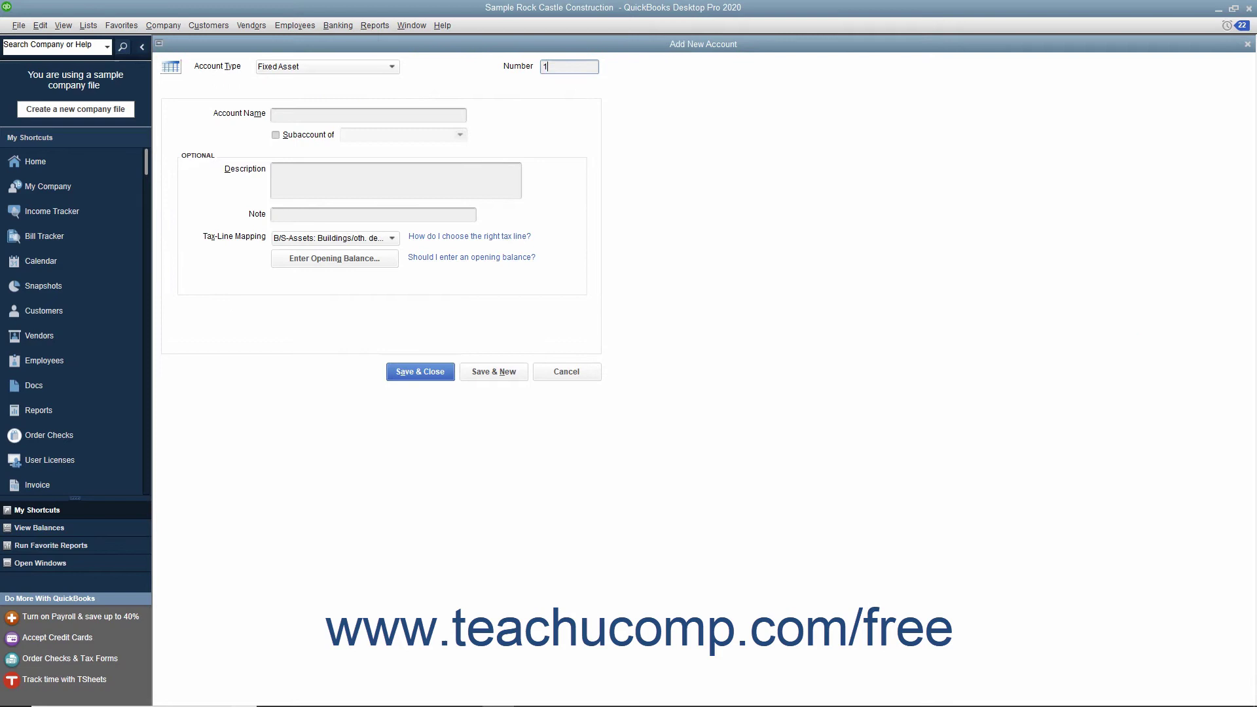
type("15400")
key("Tab")
type("Co")
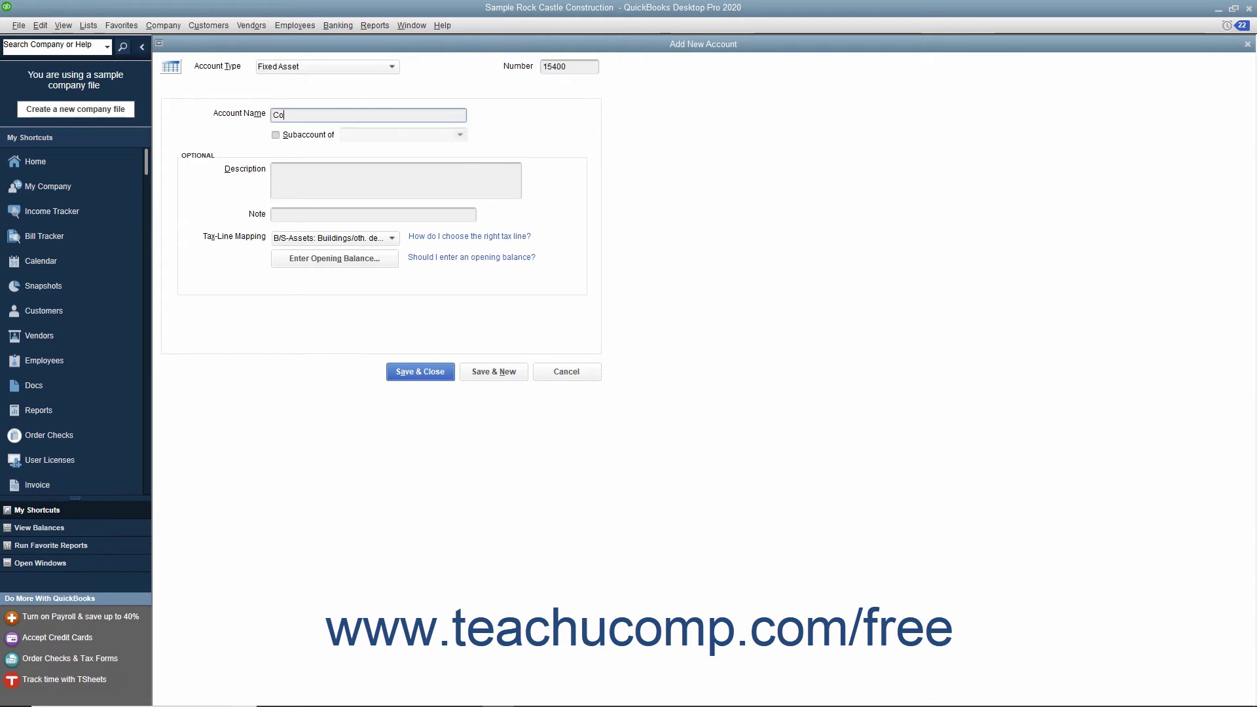
type("nstruction T")
type("railer")
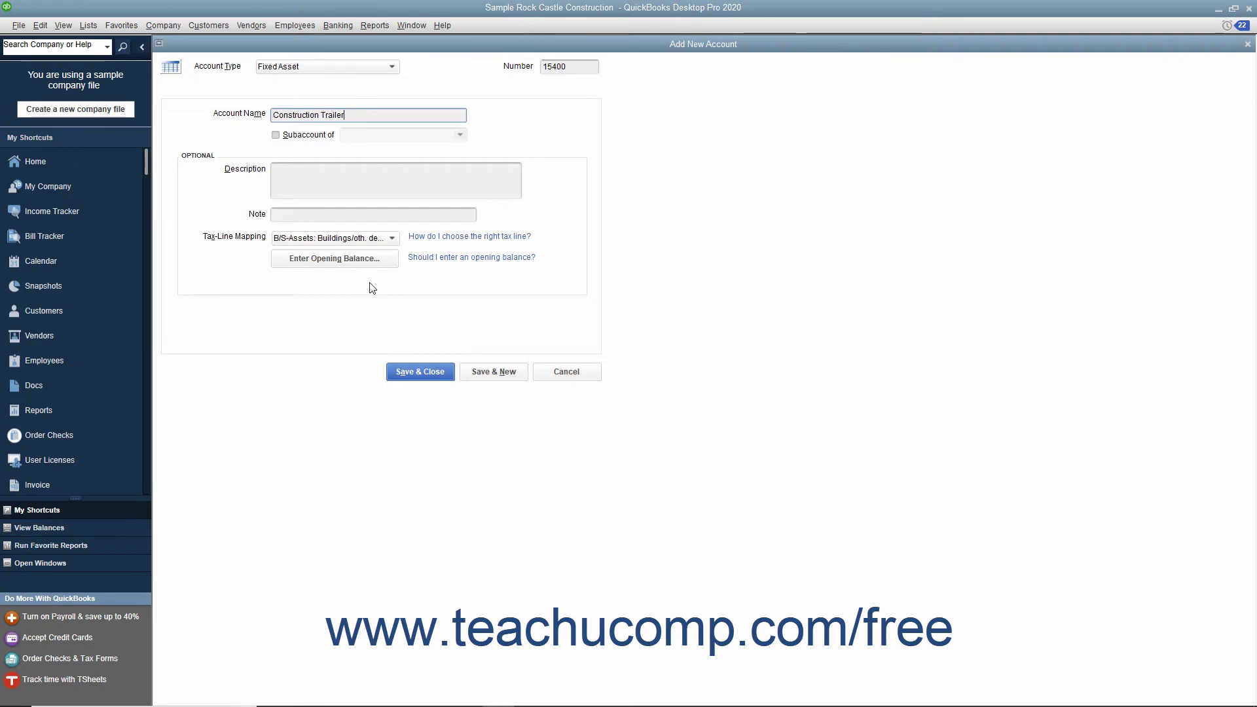
left_click(491, 378)
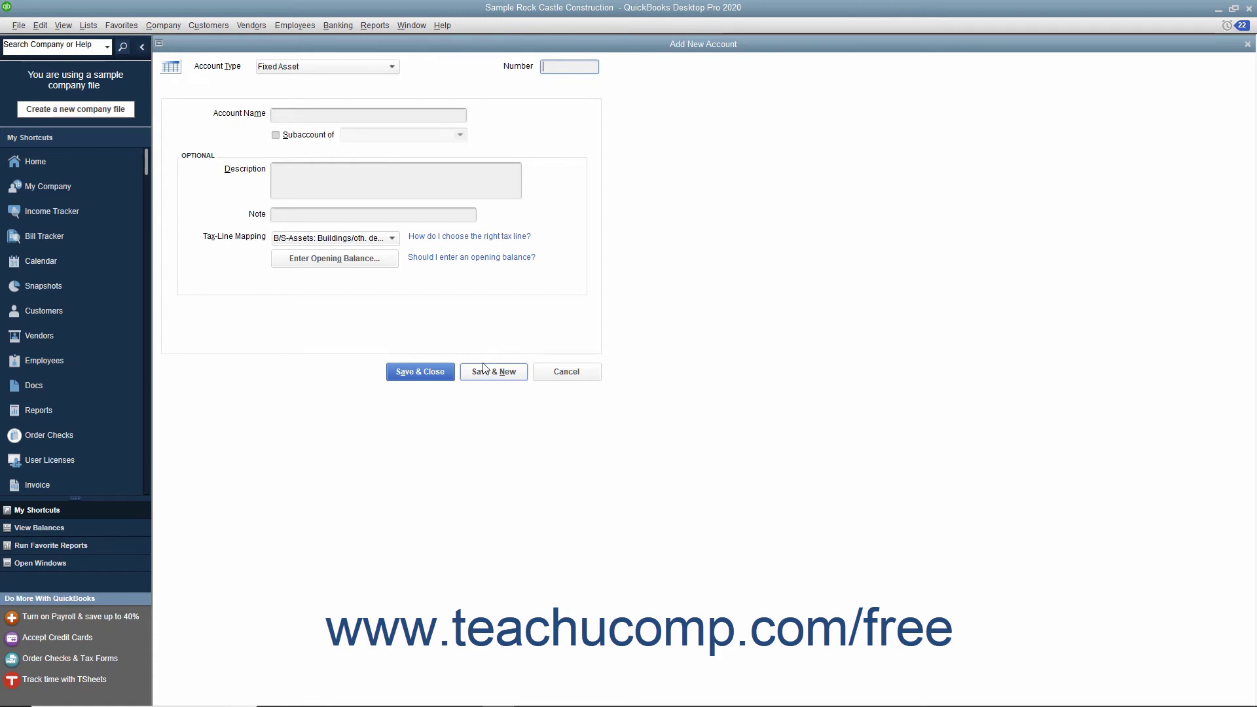
Step: Keep the Fixed Asset type and enter account 15410 named Original Cost
left_click(393, 67)
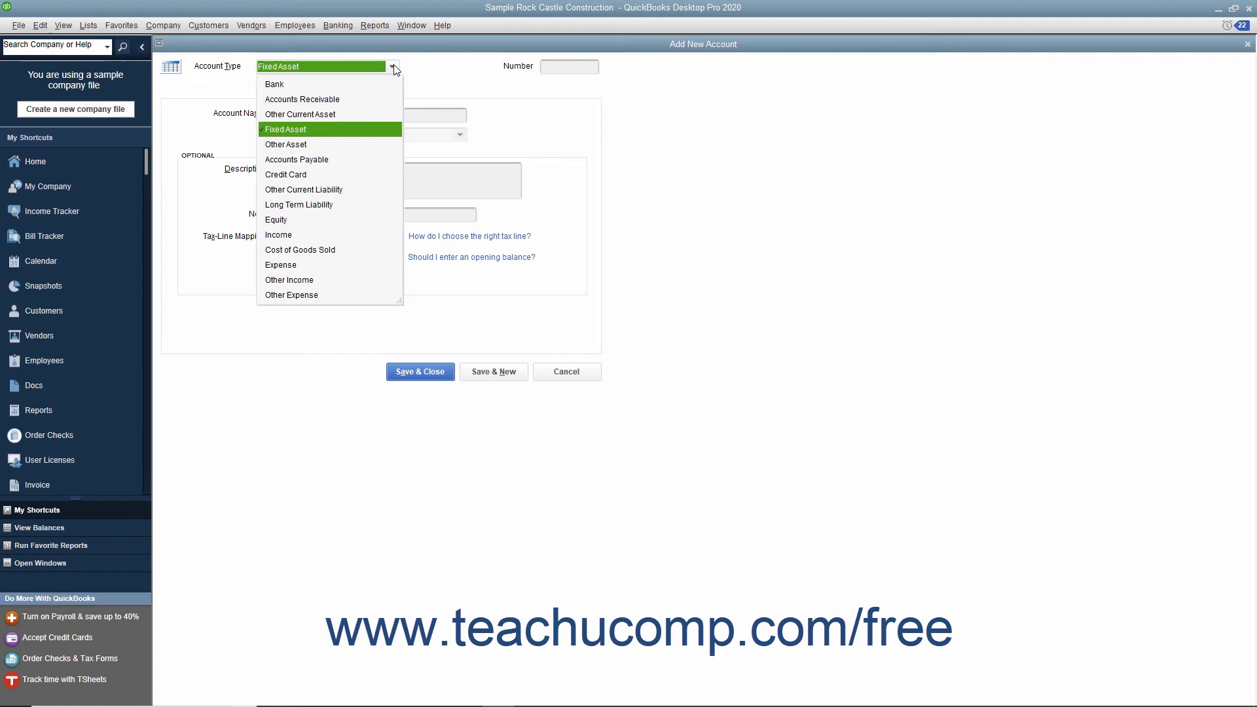
left_click(419, 68)
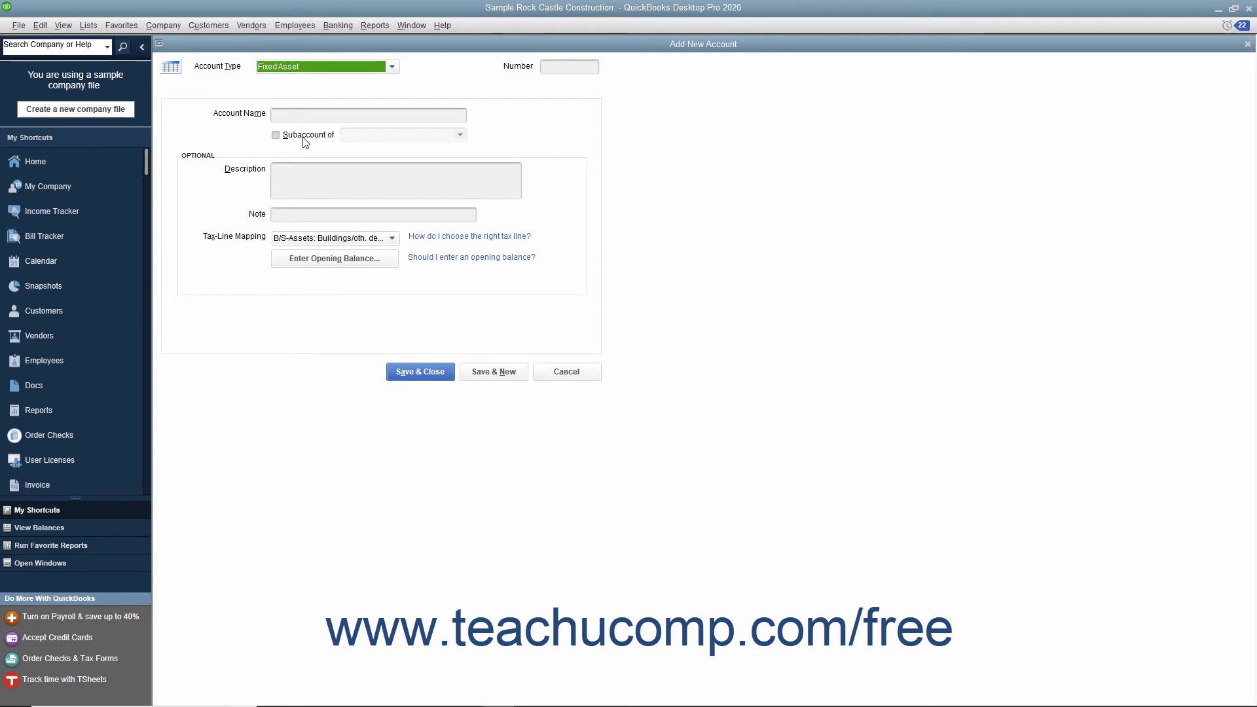
left_click(548, 66)
type("154")
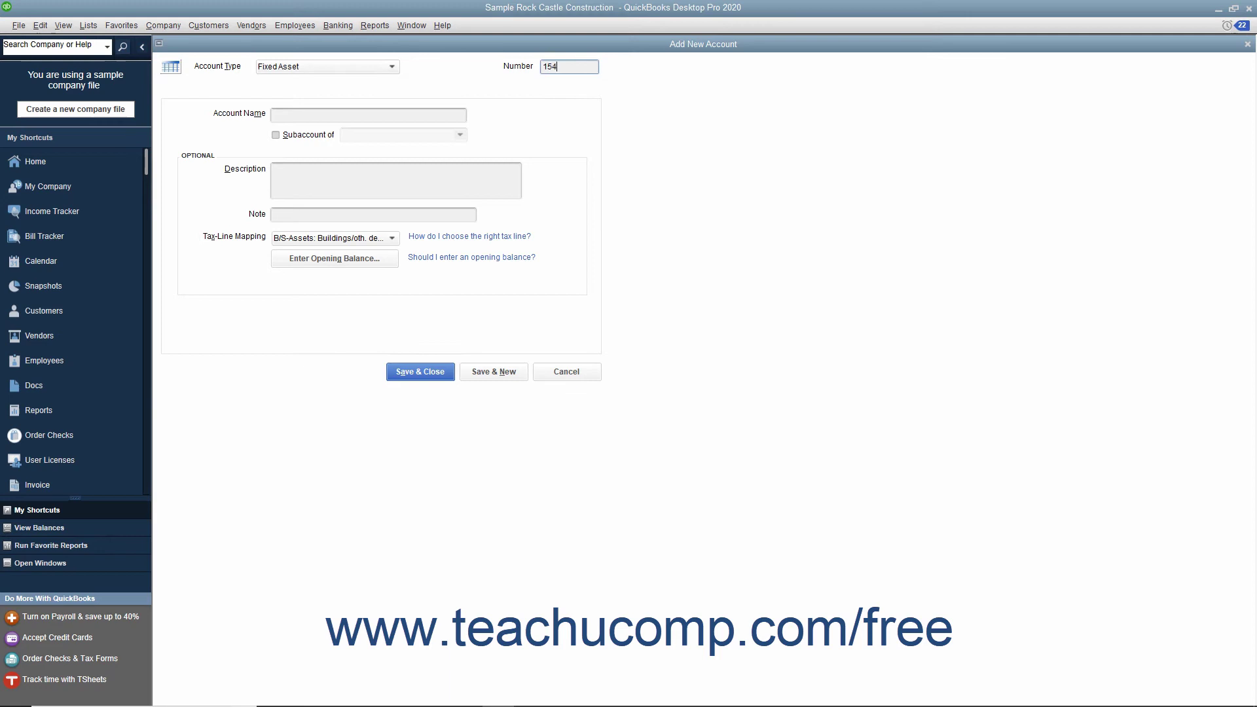
type("10")
key("Tab")
type("O")
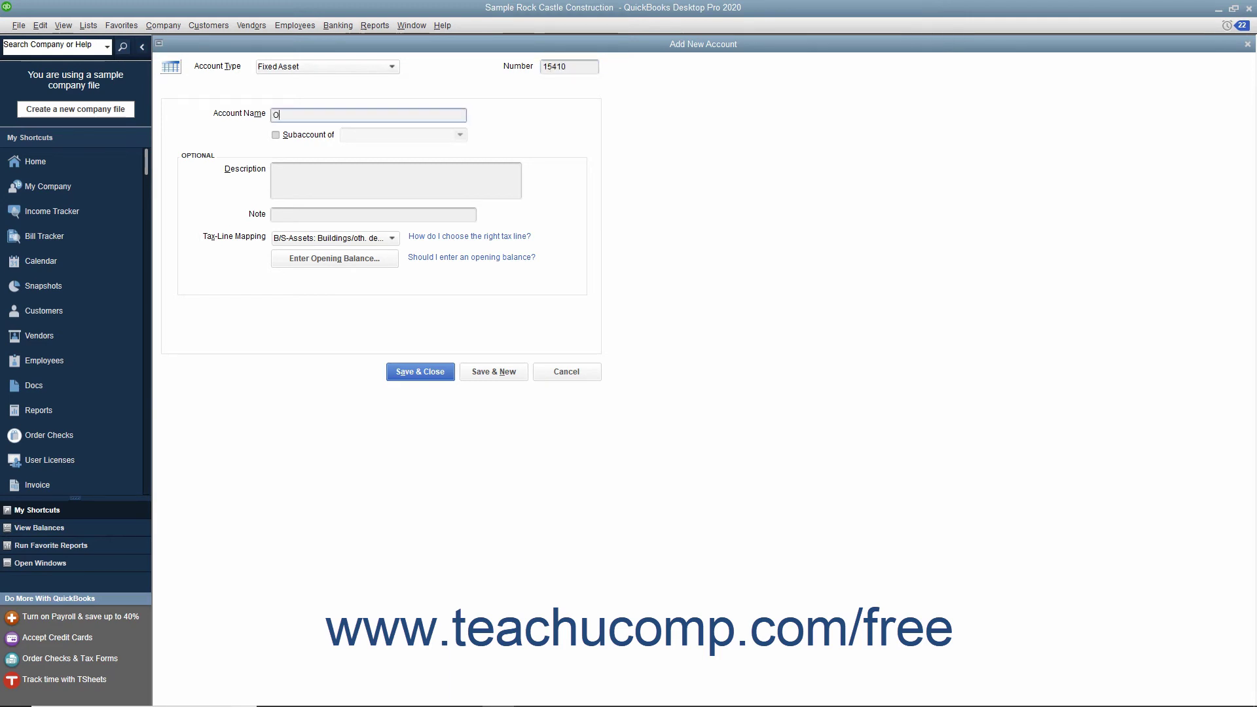
type("riginal Cost")
Step: Make Original Cost a subaccount of 15400 Construction Trailer, leaving no opening balance
left_click(308, 135)
left_click(461, 135)
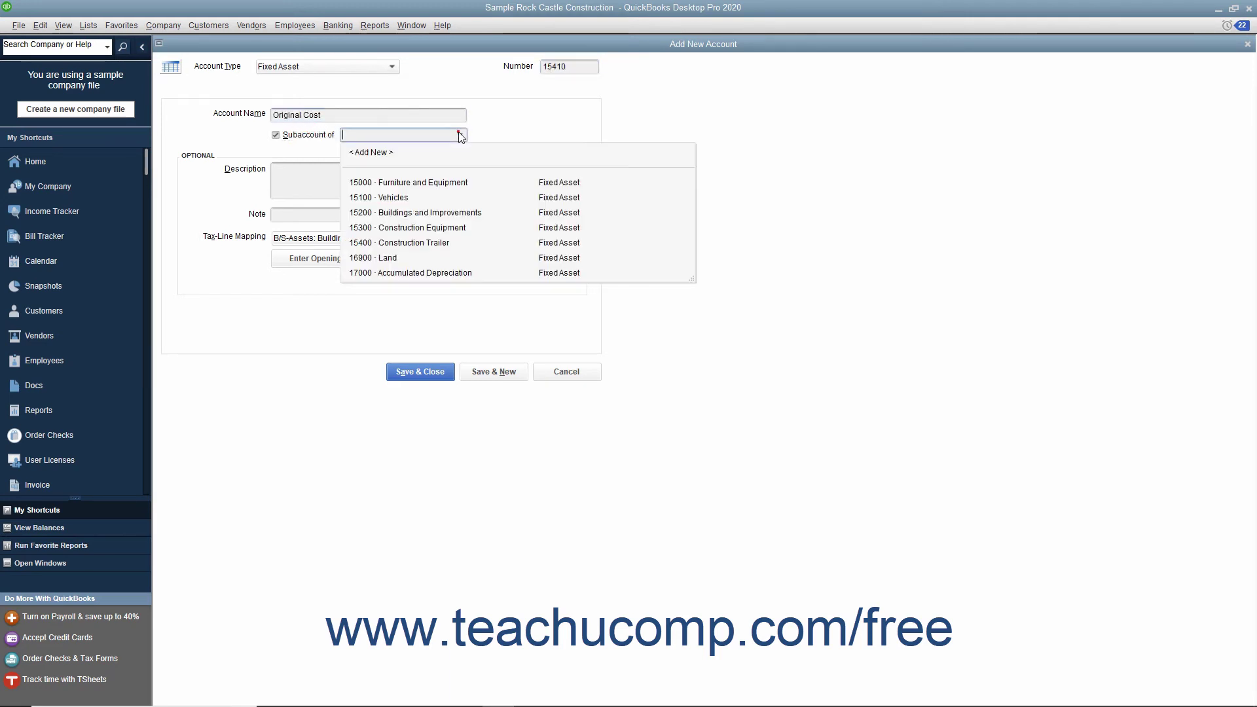
left_click(413, 246)
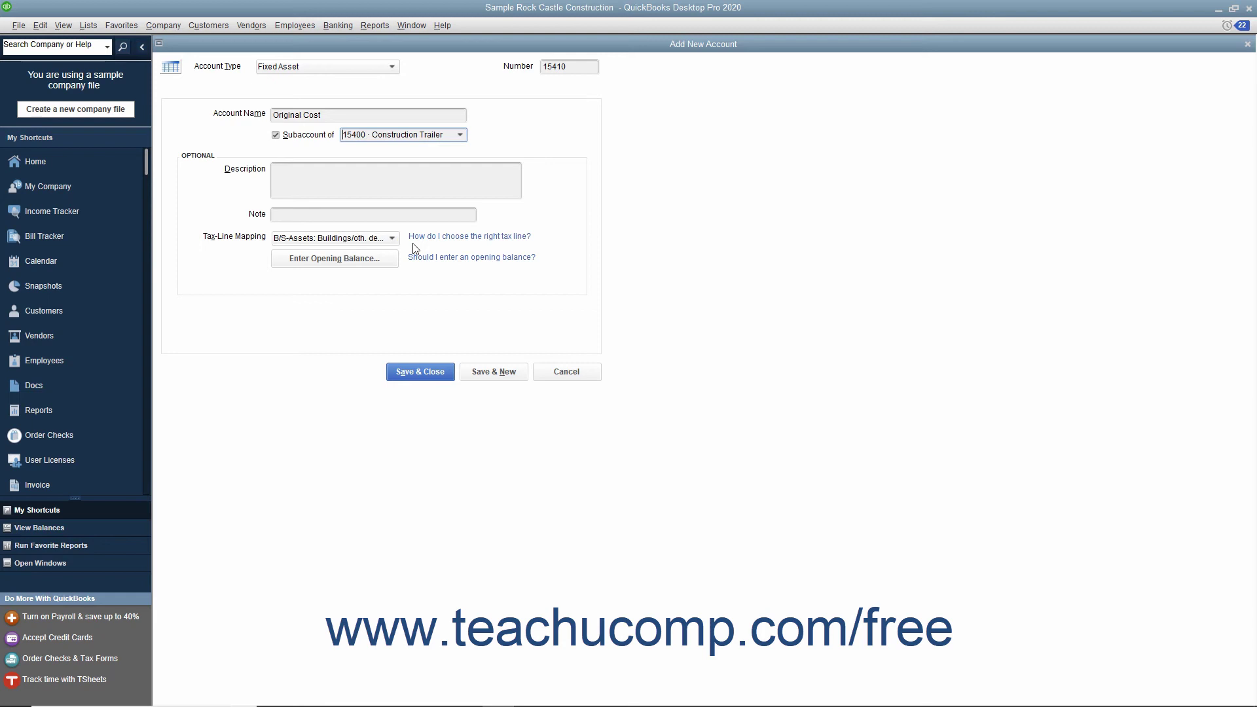
left_click(365, 258)
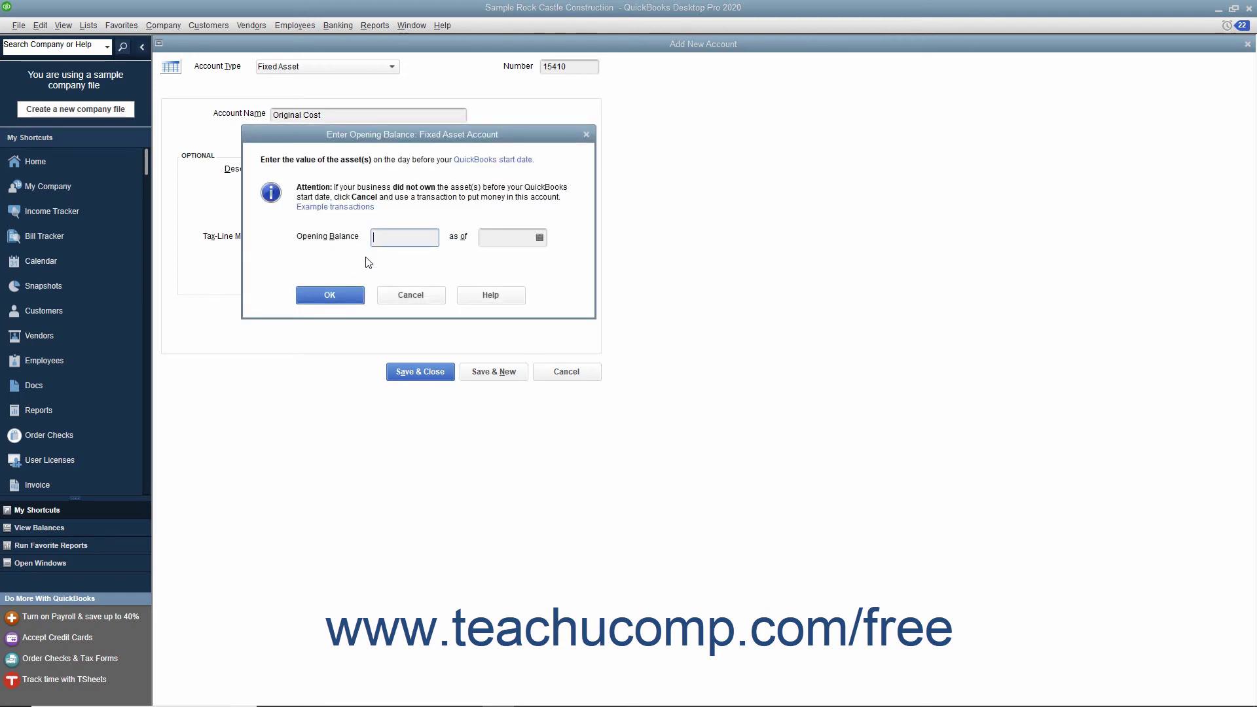
left_click(403, 303)
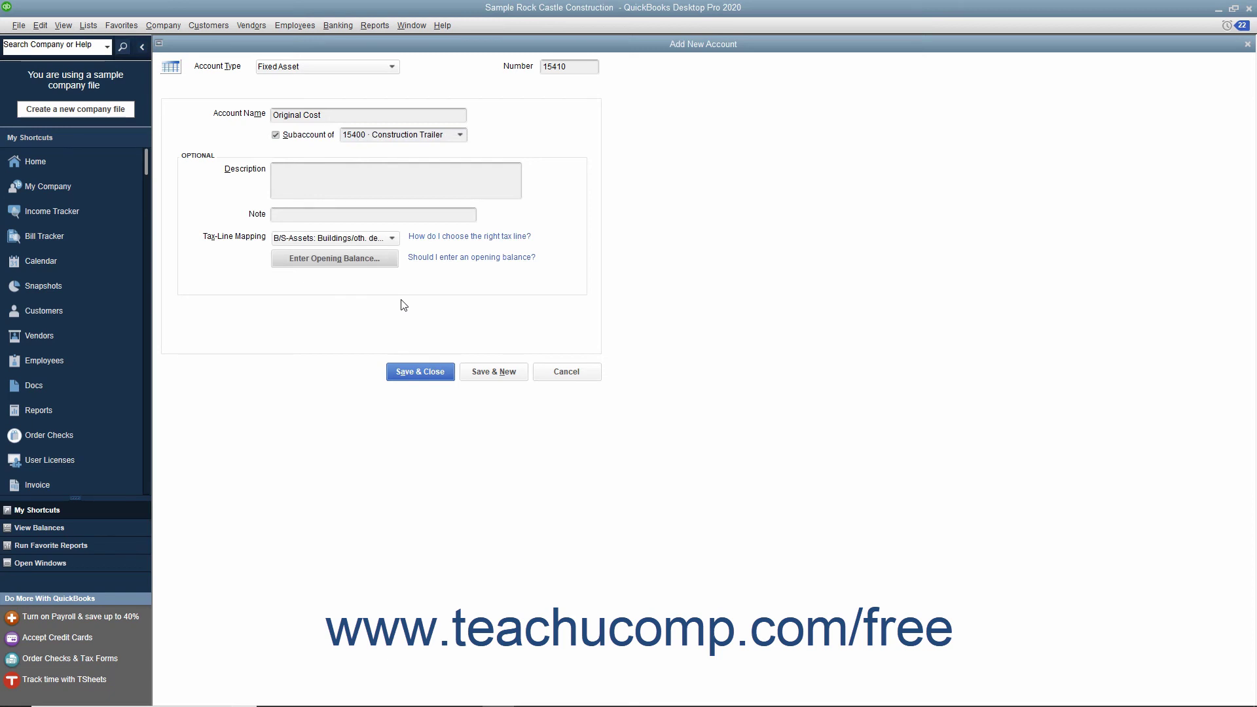
Step: Save Original Cost and enter new account 15420 Accumulated Depreciation
left_click(485, 372)
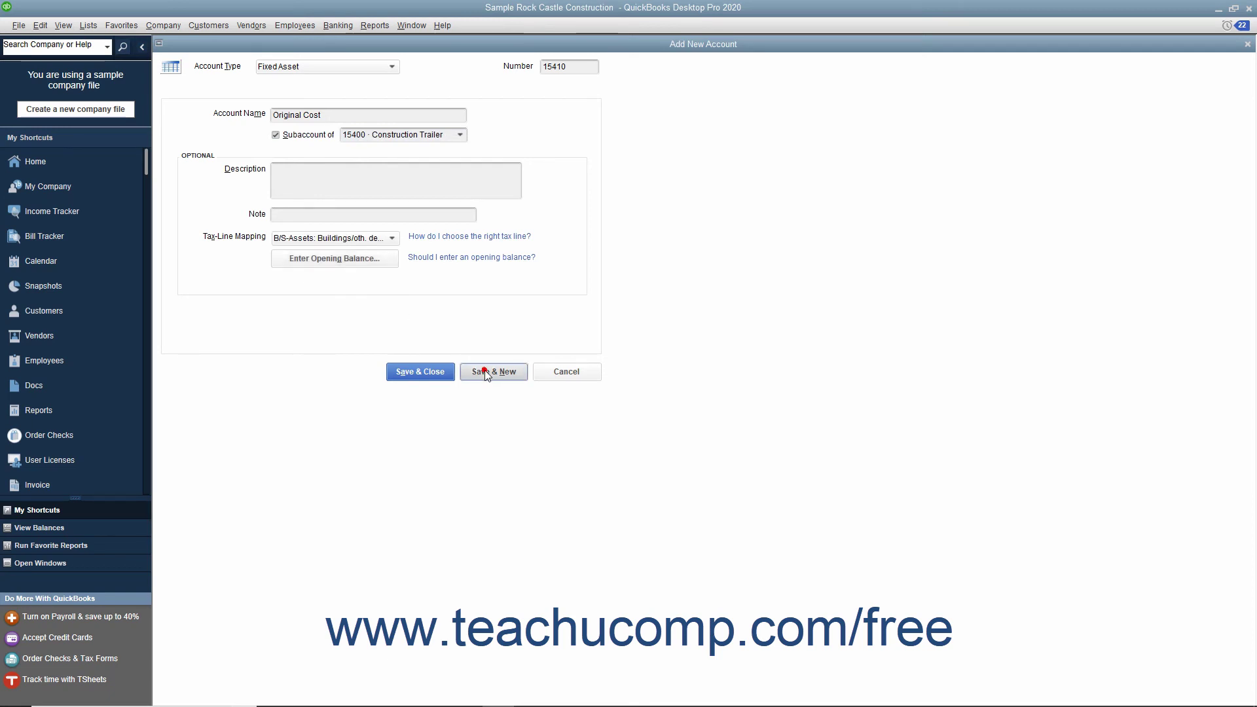
type("154")
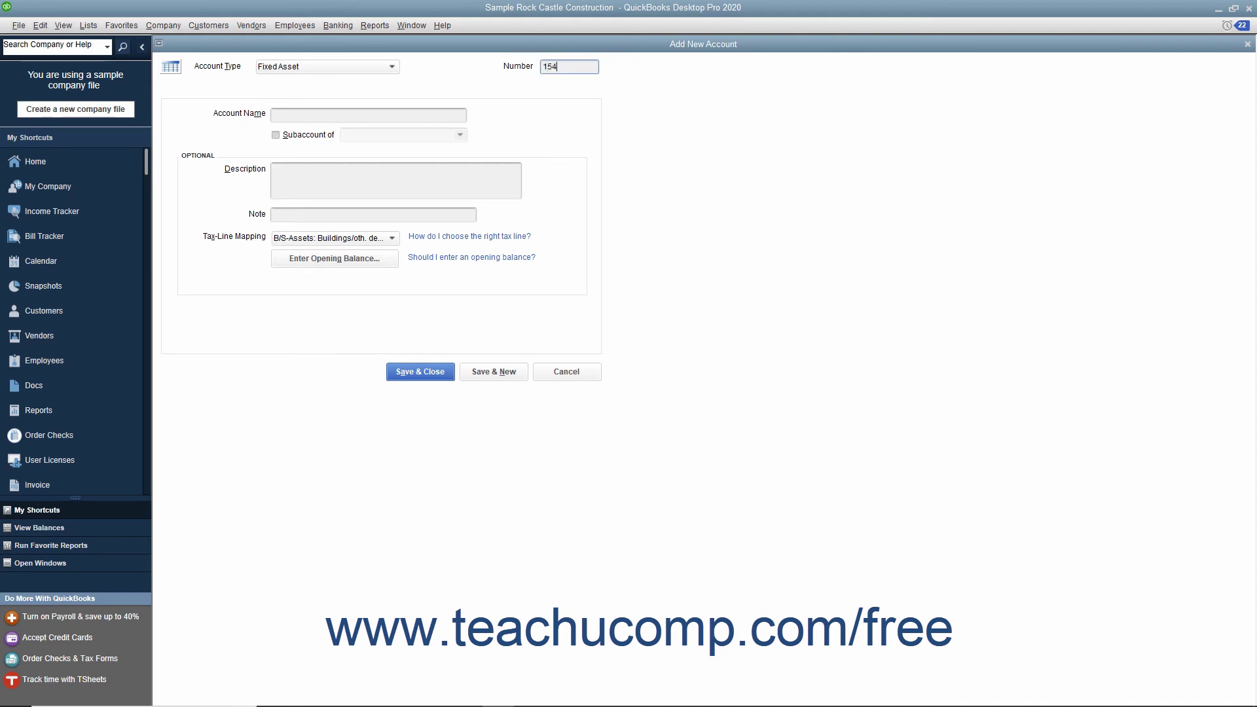
type("20")
key("Tab")
type("Accumulated Depreciation")
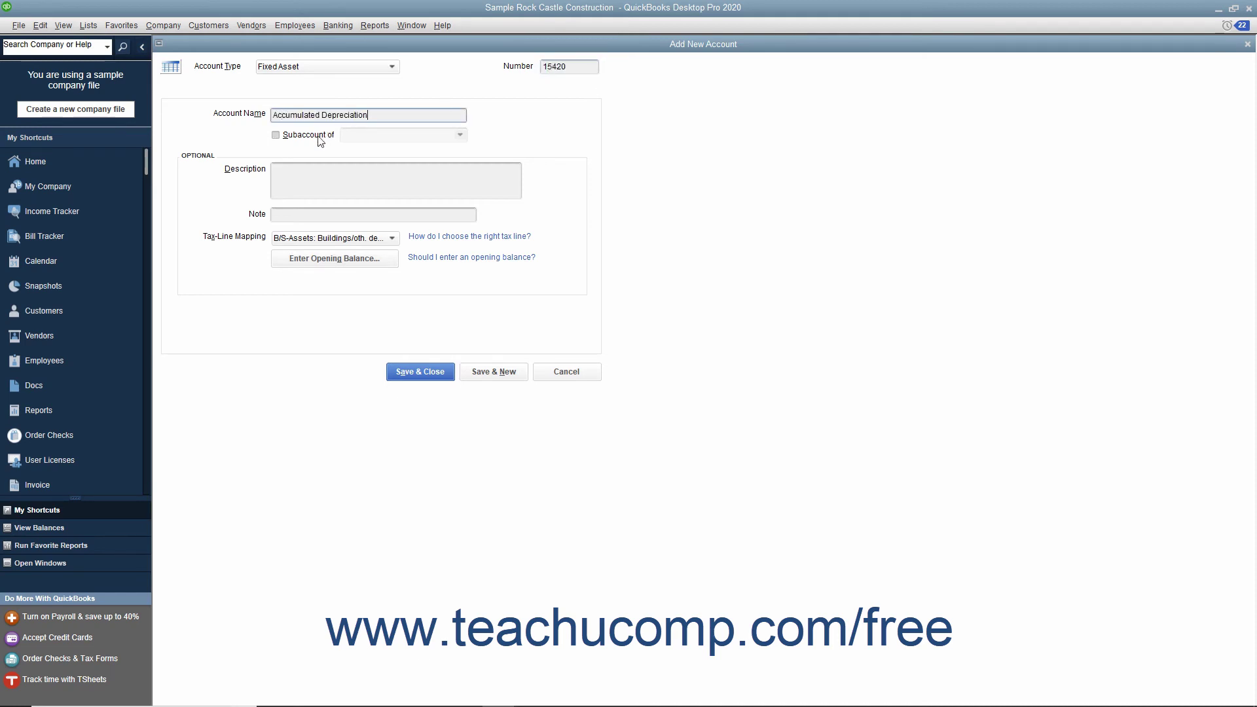
Step: Place Accumulated Depreciation under 15400 Construction Trailer, leaving no opening balance
left_click(314, 135)
left_click(460, 135)
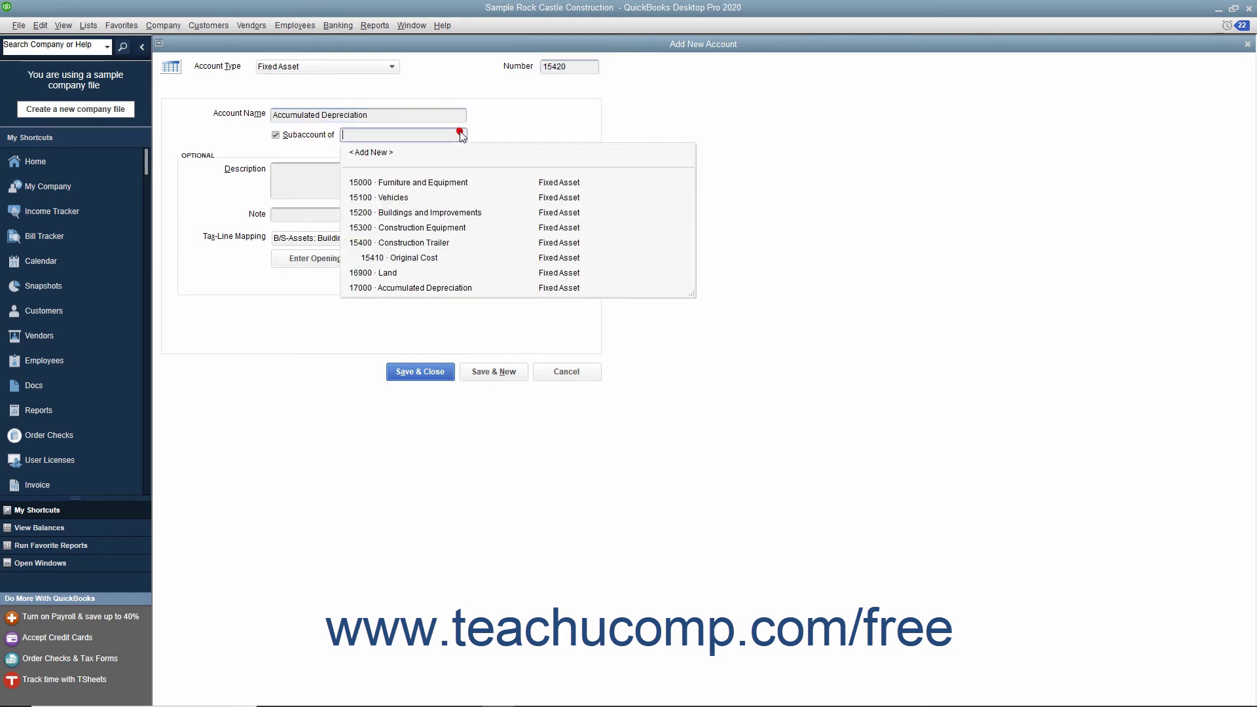
left_click(424, 242)
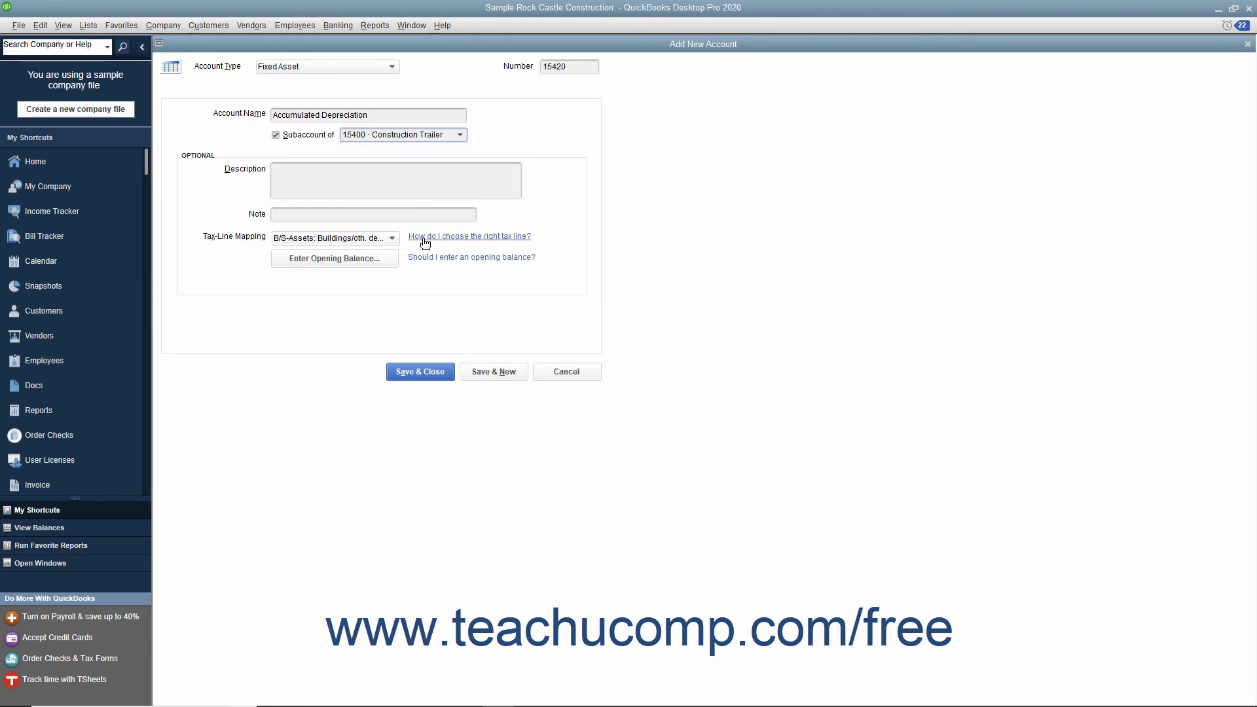
left_click(376, 262)
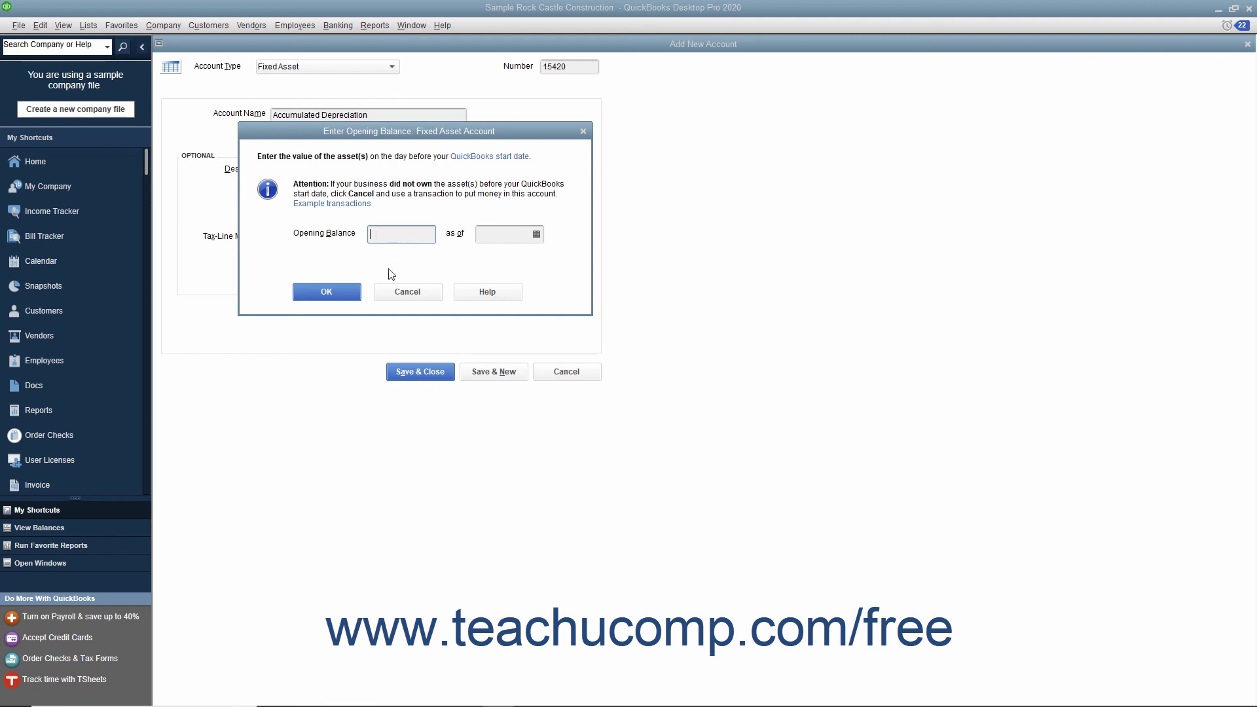
left_click(402, 295)
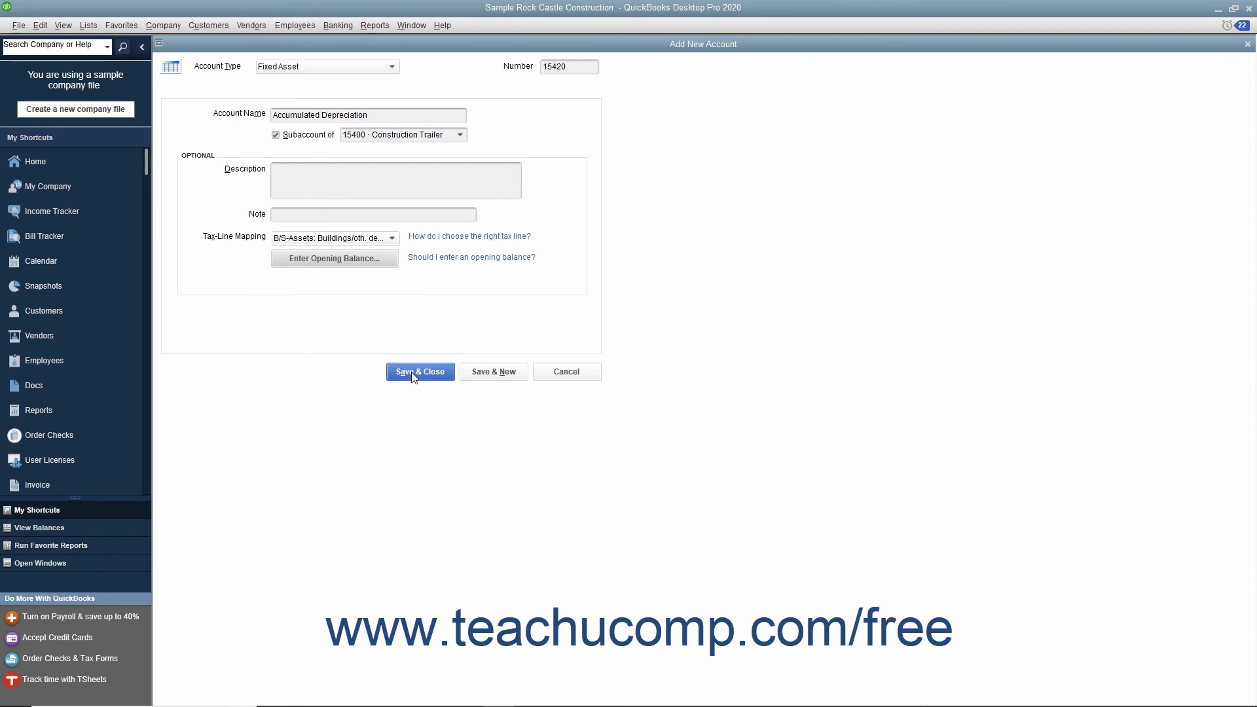